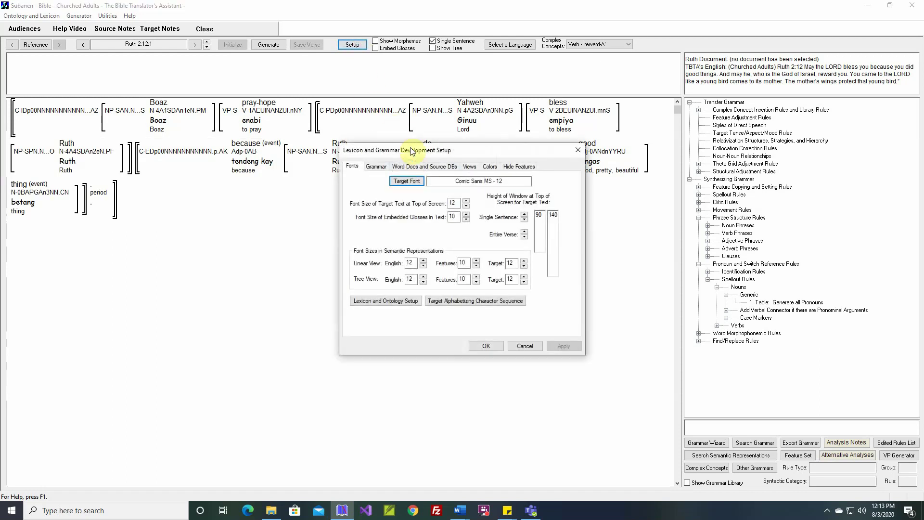
# Open the Word document and source database settings, and review verse 2:12:1 in English and Subanen in Word's Ruth document.
pyautogui.click(438, 169)
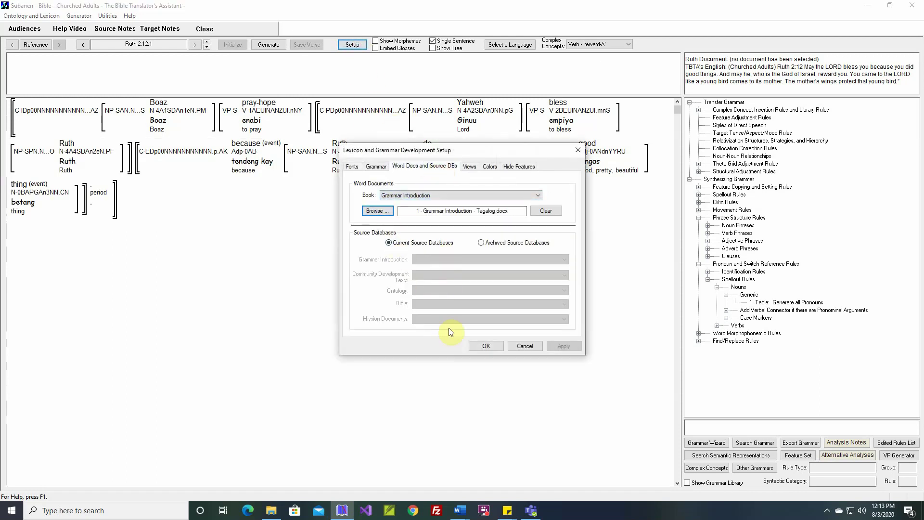
pyautogui.click(467, 509)
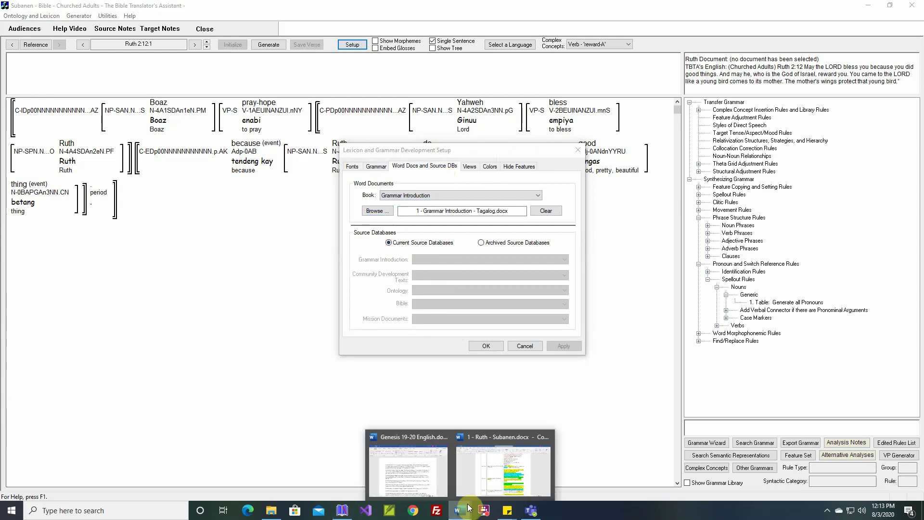
pyautogui.click(490, 481)
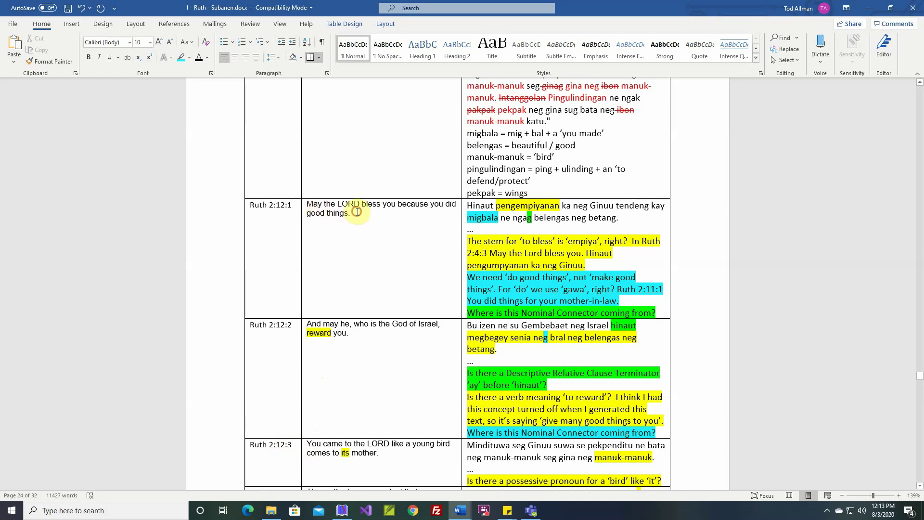
pyautogui.moveTo(356, 212); pyautogui.dragTo(307, 204)
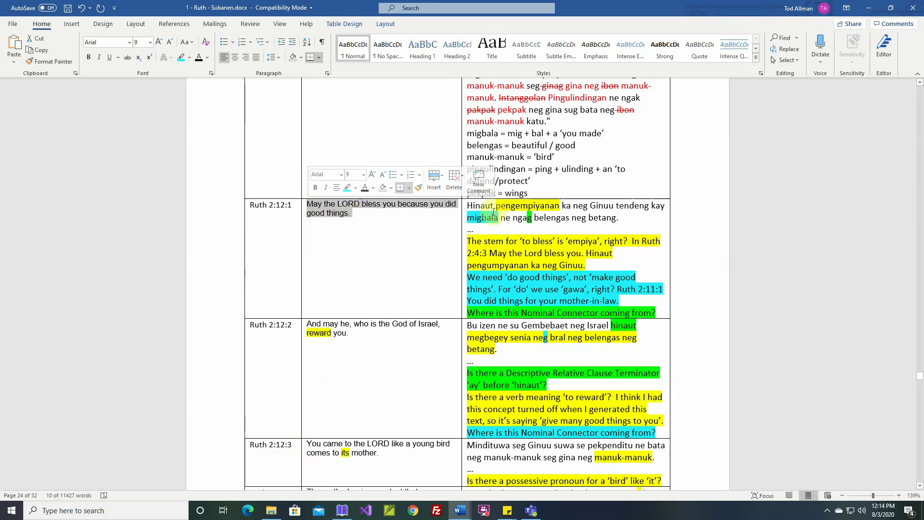
pyautogui.moveTo(625, 219); pyautogui.dragTo(488, 217)
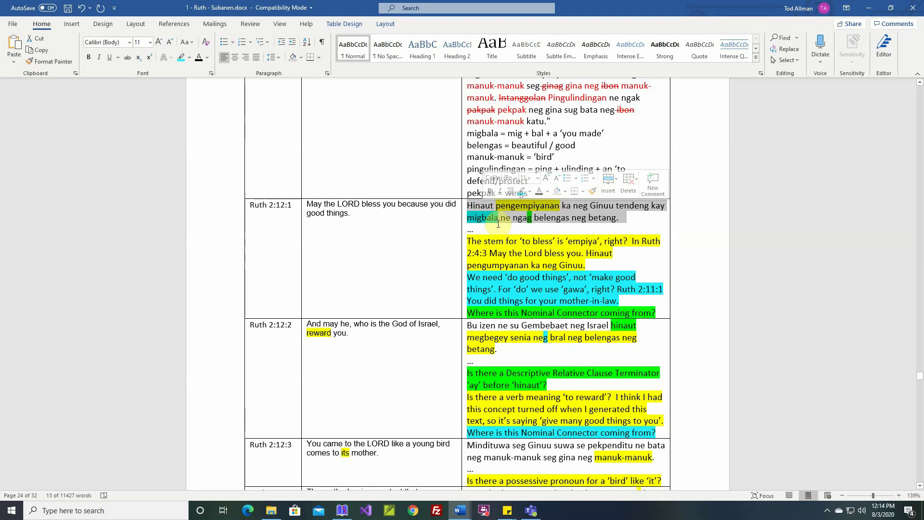
pyautogui.click(636, 219)
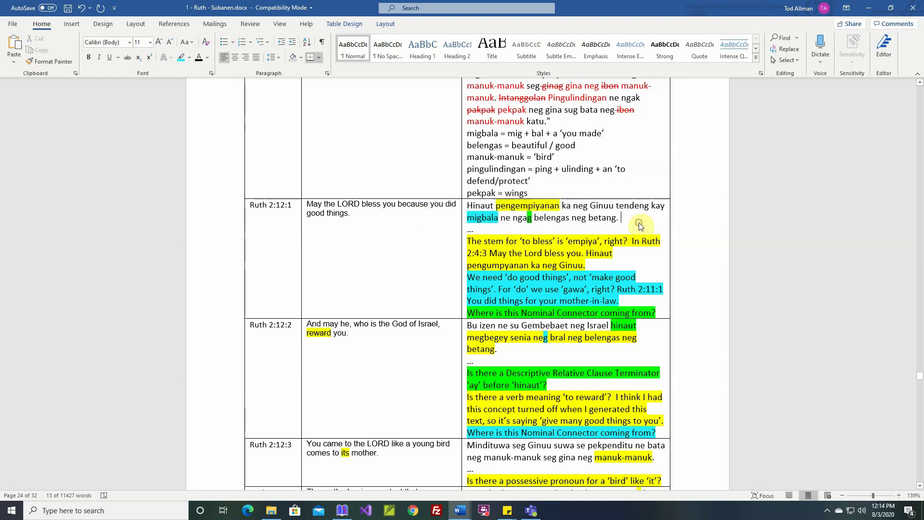
# Switch back to The Bible Translator's Assistant and assign 1 - Ruth - Subanen.docx as the Word document for the book Ruth.
pyautogui.click(343, 510)
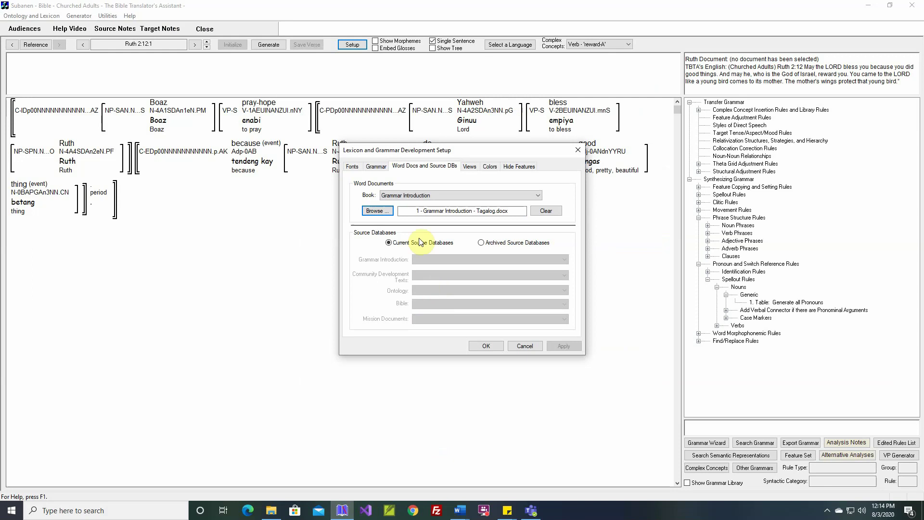
pyautogui.click(419, 195)
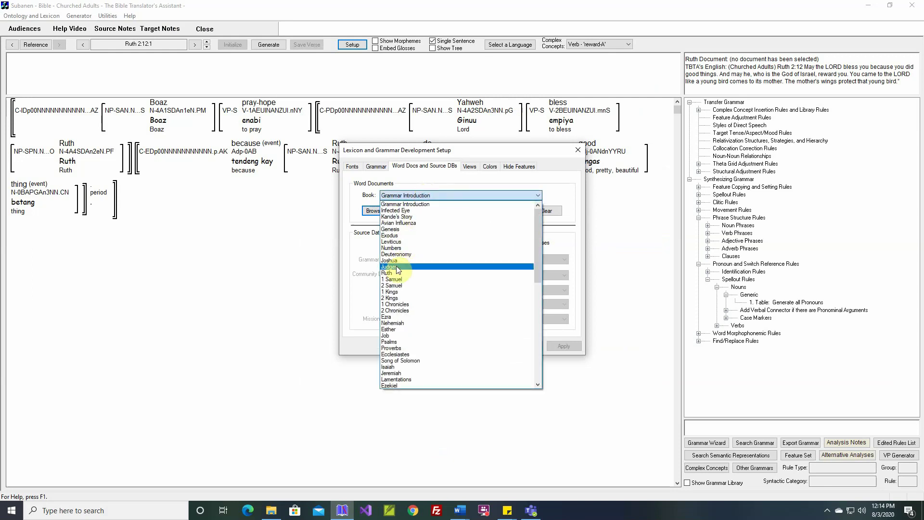
pyautogui.click(392, 273)
pyautogui.click(380, 211)
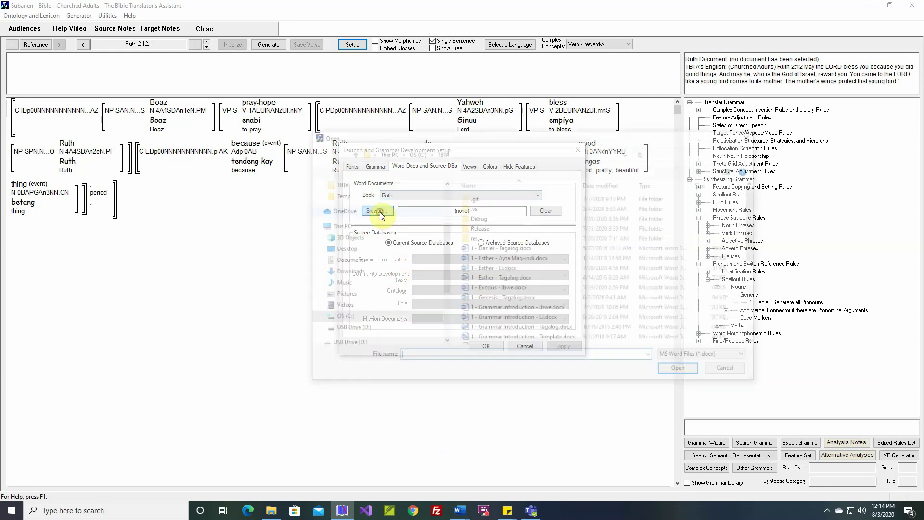
pyautogui.scroll(-5, 501, 294)
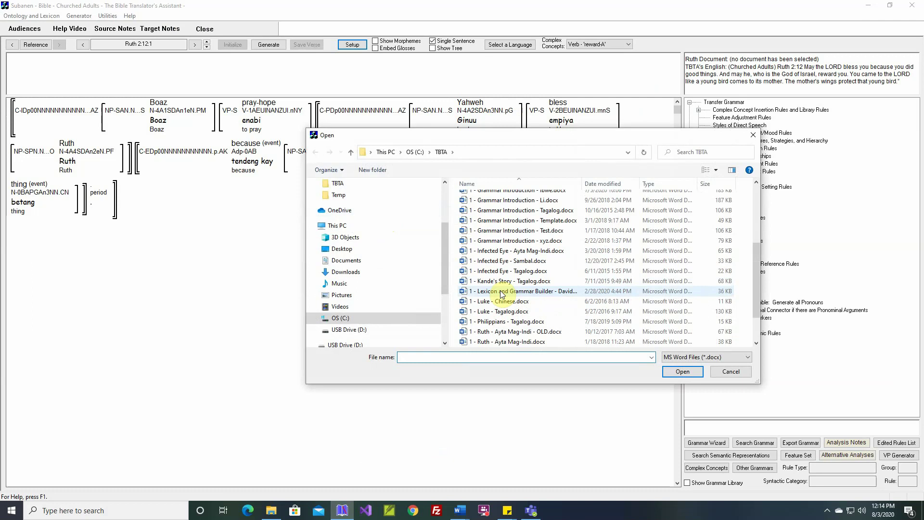
pyautogui.scroll(-2, 502, 294)
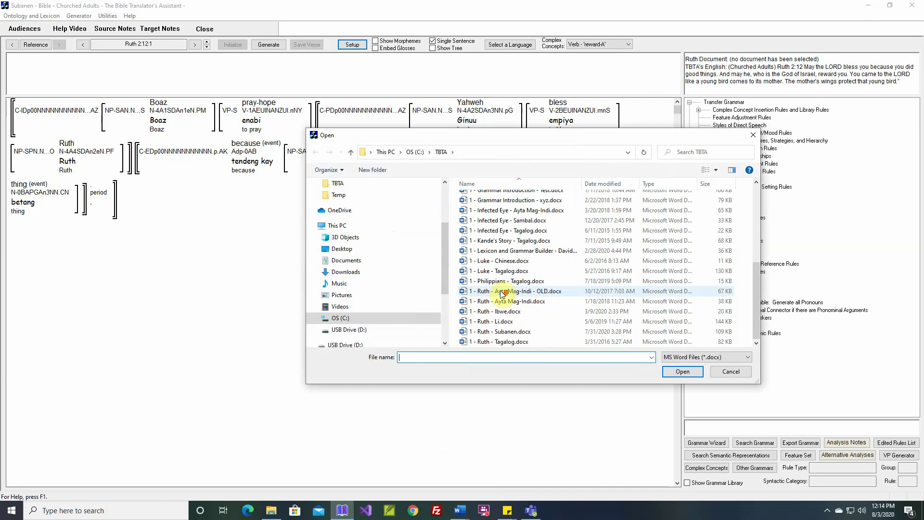
pyautogui.doubleClick(488, 332)
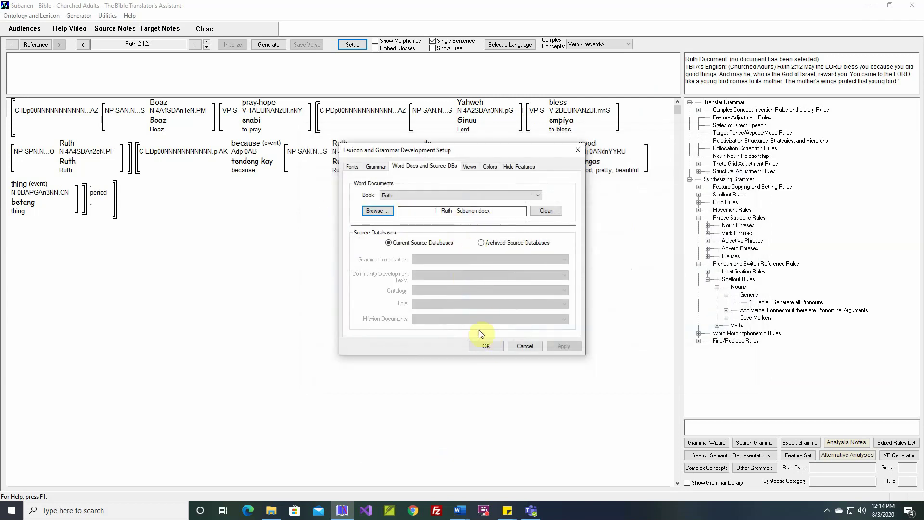
pyautogui.click(486, 345)
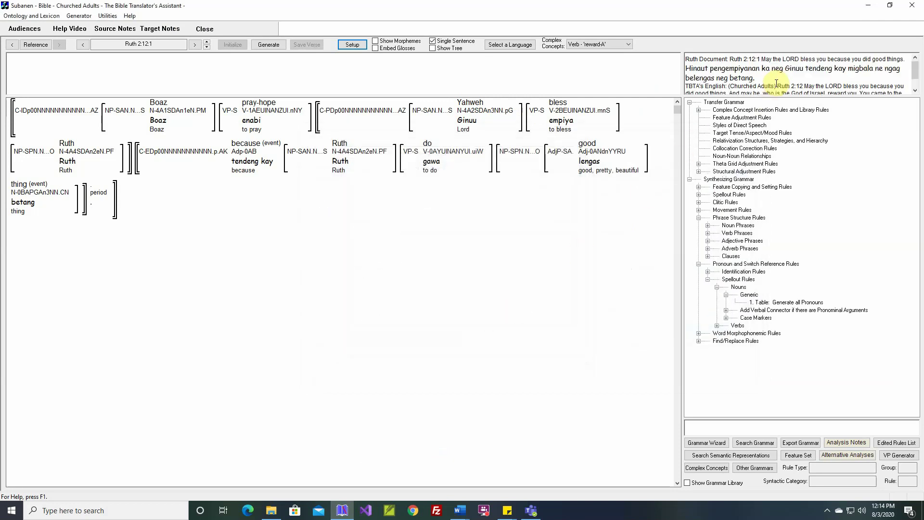
# Check the Subanen text retrieved from the Ruth document and generate the target text for Ruth 2:12:1.
pyautogui.moveTo(686, 69); pyautogui.dragTo(755, 78)
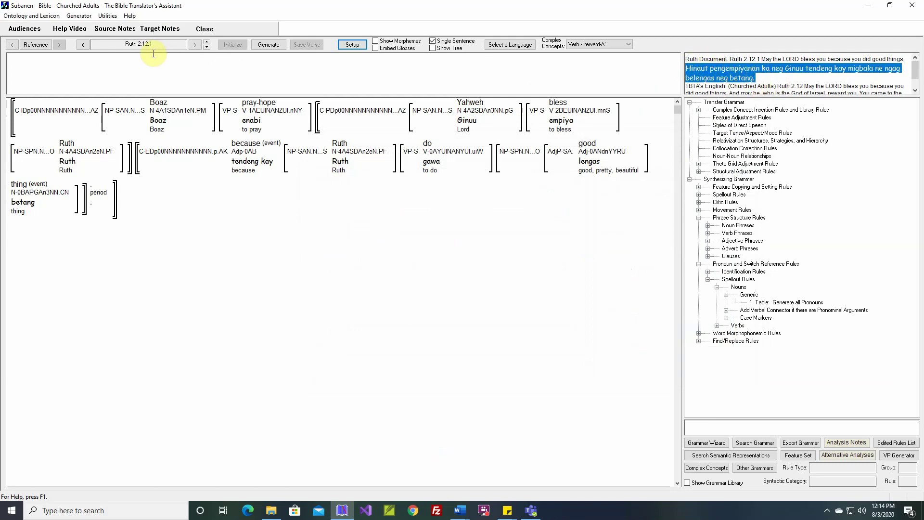
pyautogui.click(645, 124)
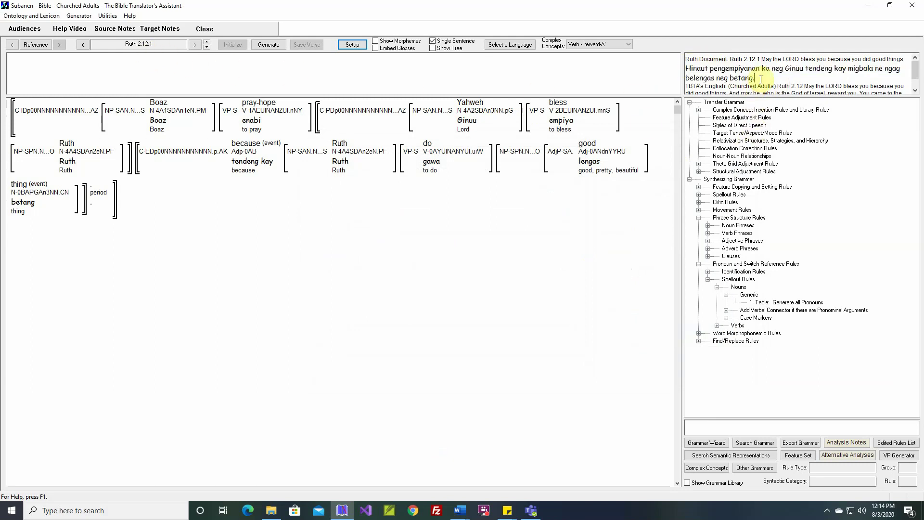
pyautogui.click(273, 45)
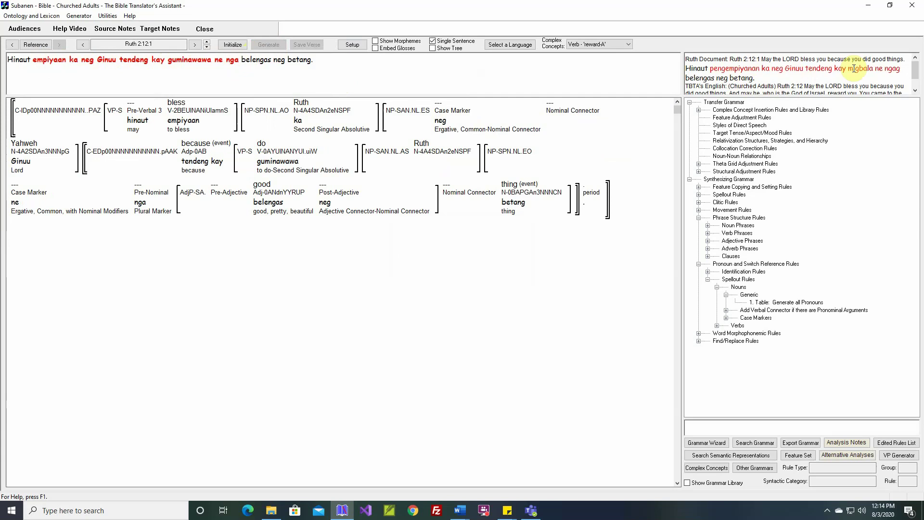
# Compare the texts again ignoring "empiyaan" in the generated sentence and "pengempiyanan" in the document's sentence.
pyautogui.rightClick(51, 60)
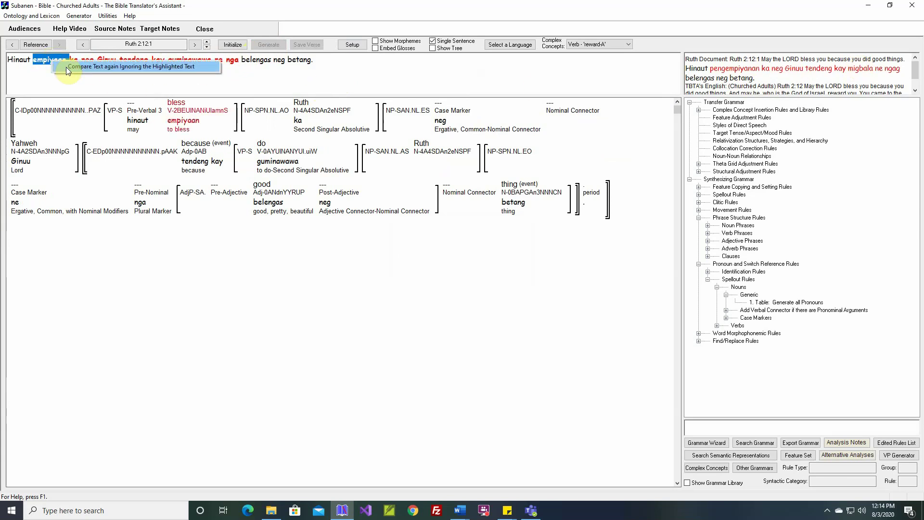
pyautogui.click(65, 67)
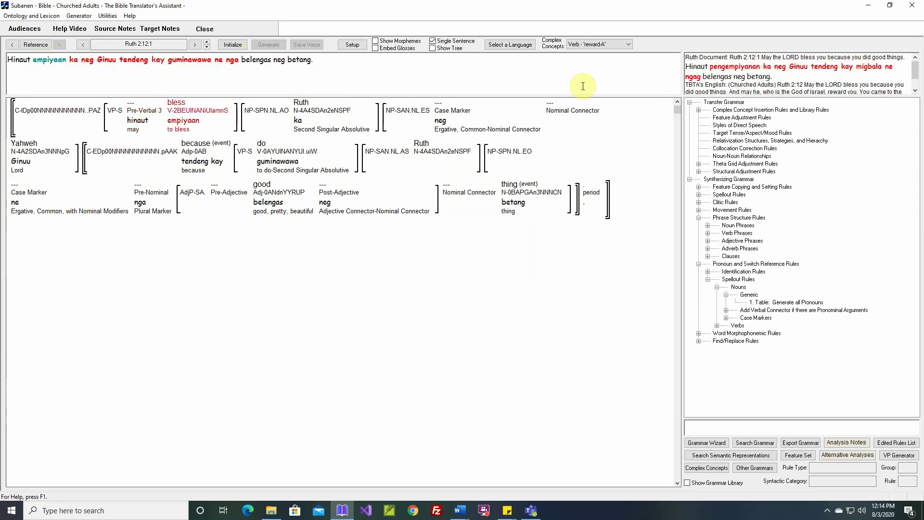
pyautogui.doubleClick(743, 68)
pyautogui.rightClick(743, 67)
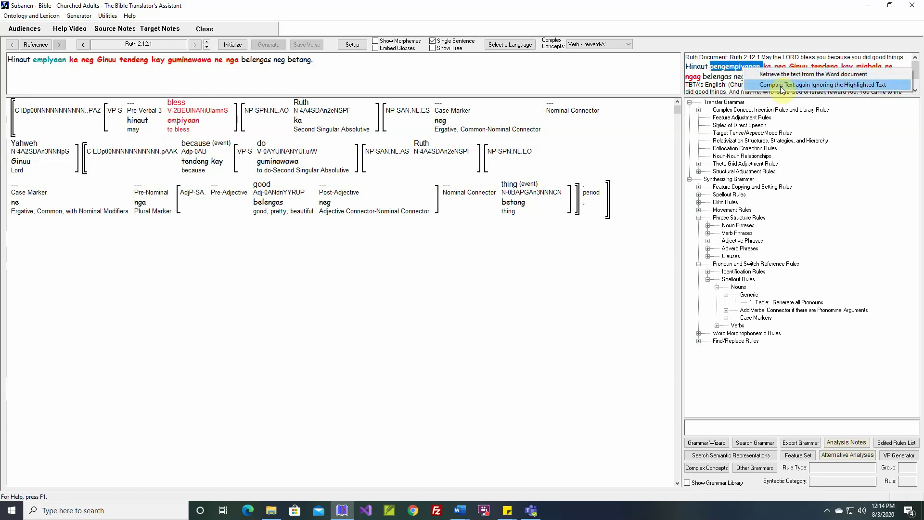
pyautogui.click(853, 87)
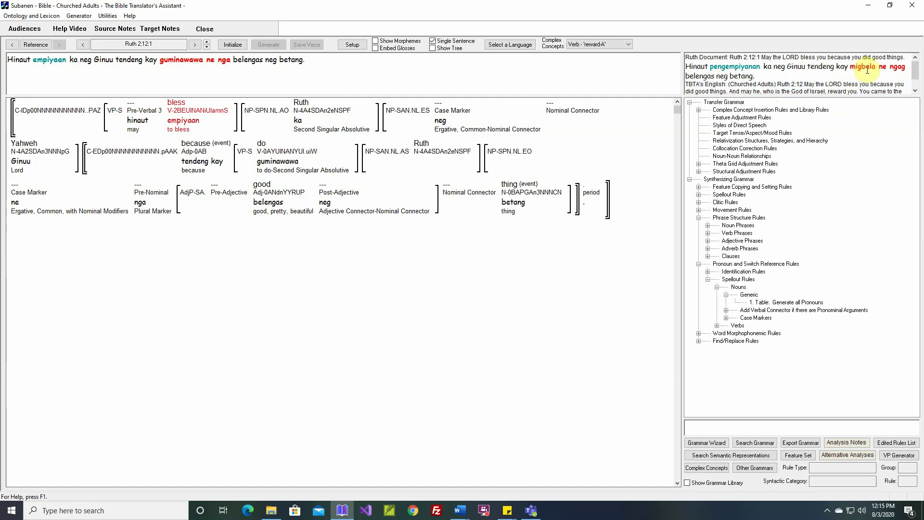
# Compare the texts again ignoring "guminawawa" in the generated sentence and "migbala" in the document's sentence.
pyautogui.doubleClick(183, 61)
pyautogui.rightClick(183, 59)
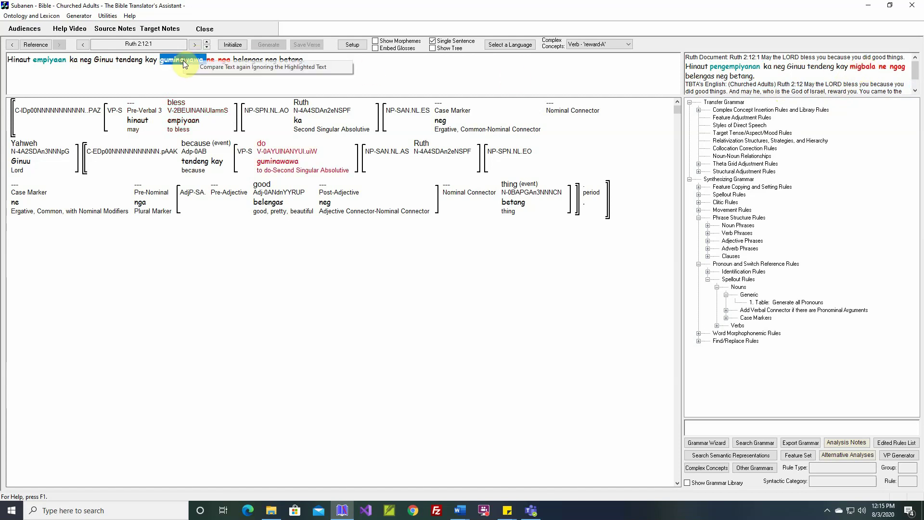
pyautogui.click(198, 67)
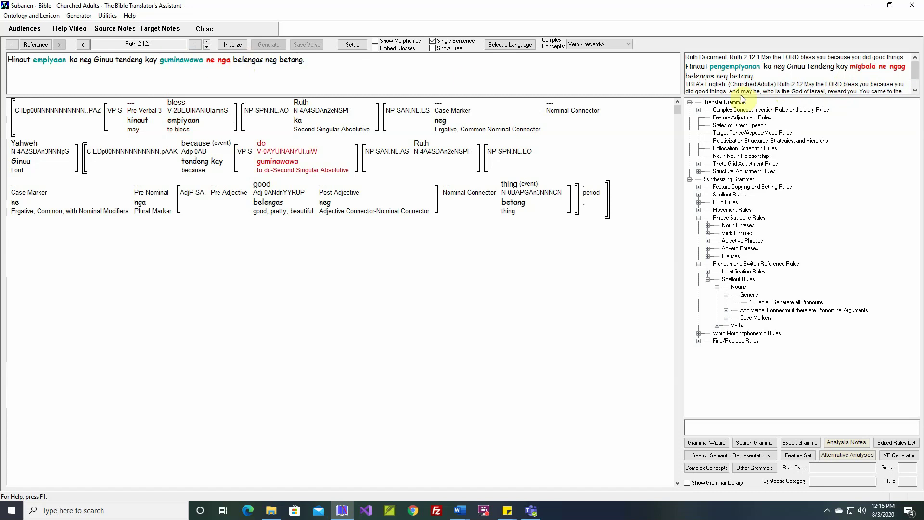
pyautogui.doubleClick(861, 66)
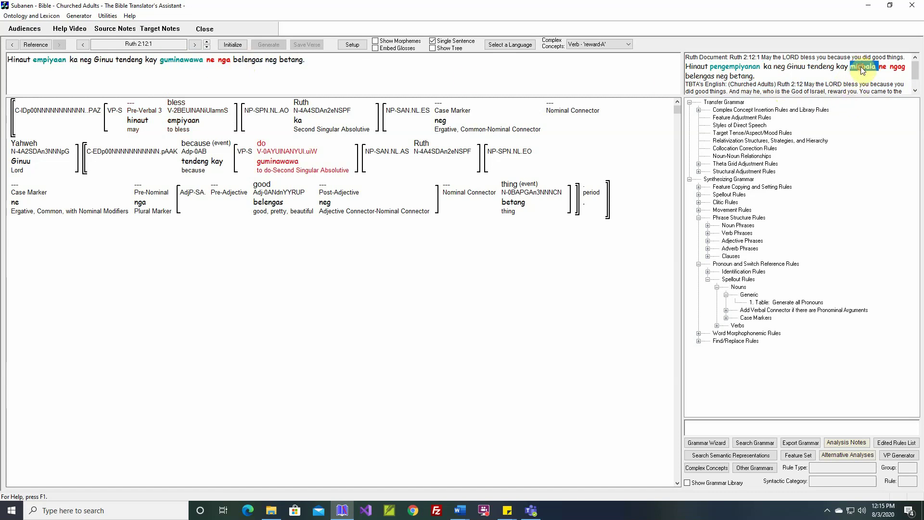
pyautogui.rightClick(861, 67)
pyautogui.click(861, 85)
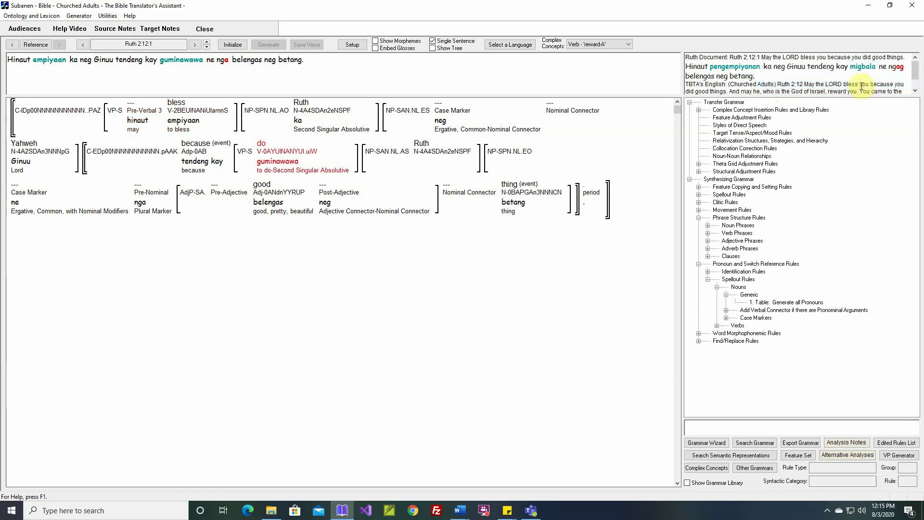
# Compare the texts again ignoring the final "g" of "ngag" in the document's sentence.
pyautogui.click(903, 66)
pyautogui.rightClick(903, 72)
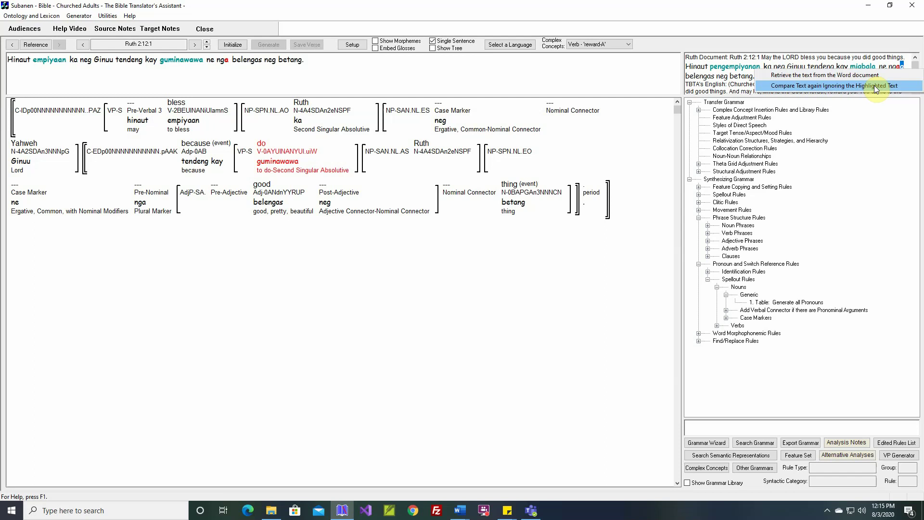
pyautogui.click(876, 87)
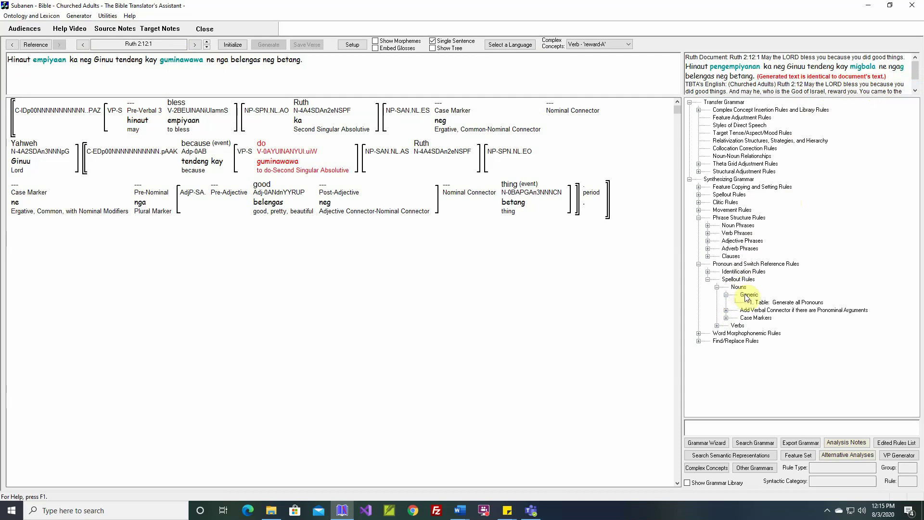
# Insert the Word document's Ruth 2:12:1 text as a comment in a new Generic noun pronoun spellout rule, and discard the rule.
pyautogui.doubleClick(747, 295)
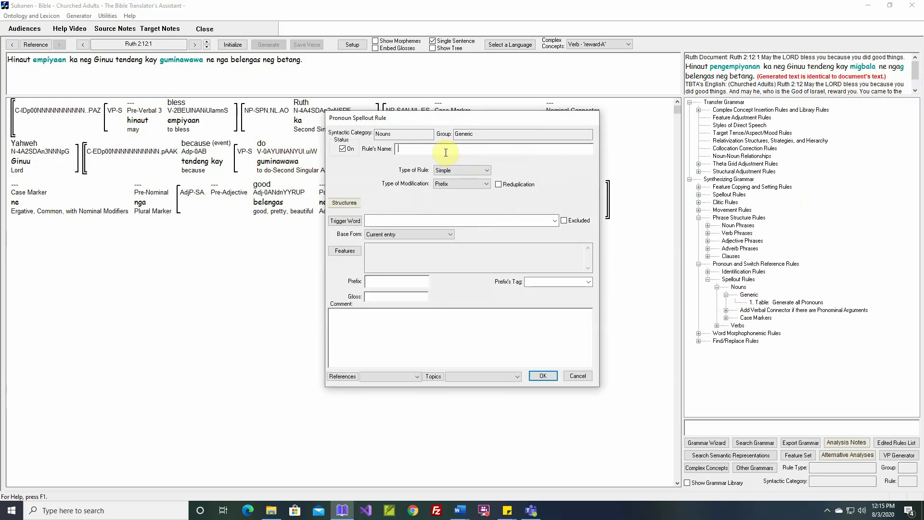
pyautogui.rightClick(402, 314)
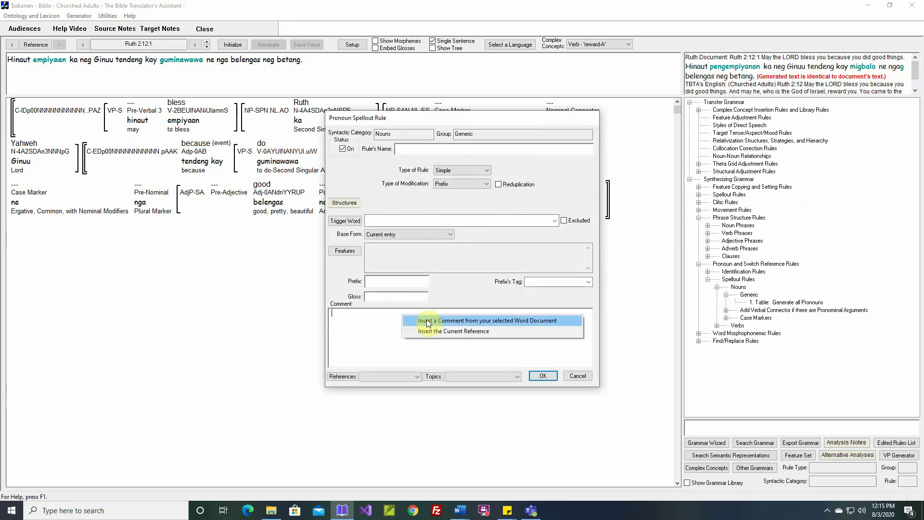
pyautogui.click(516, 320)
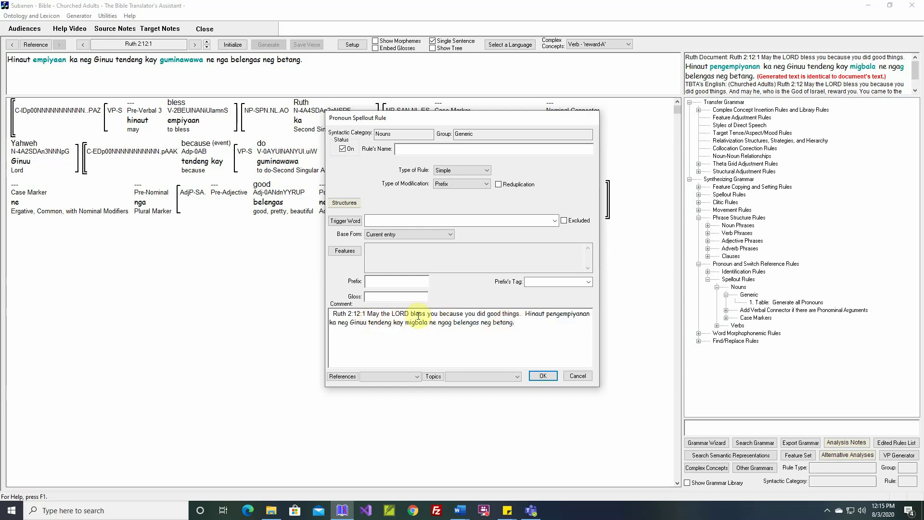
pyautogui.moveTo(412, 313); pyautogui.dragTo(522, 321)
pyautogui.click(513, 340)
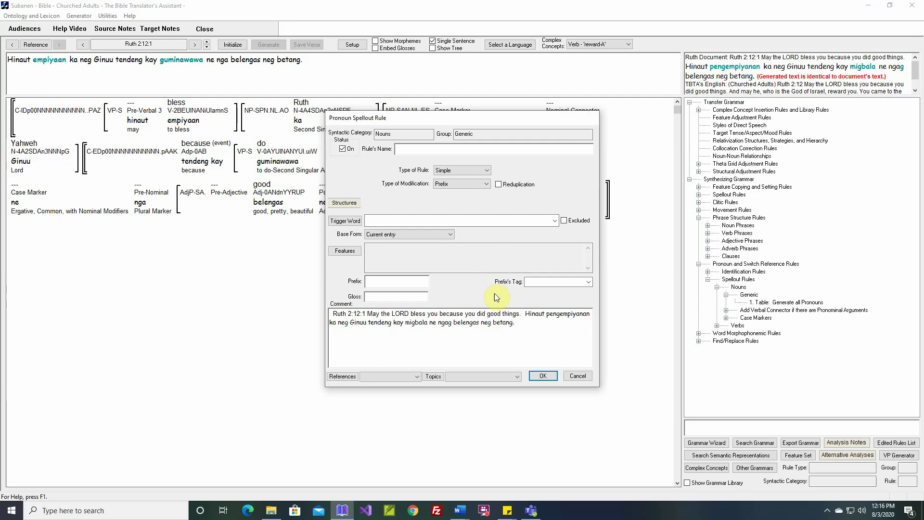
pyautogui.click(578, 377)
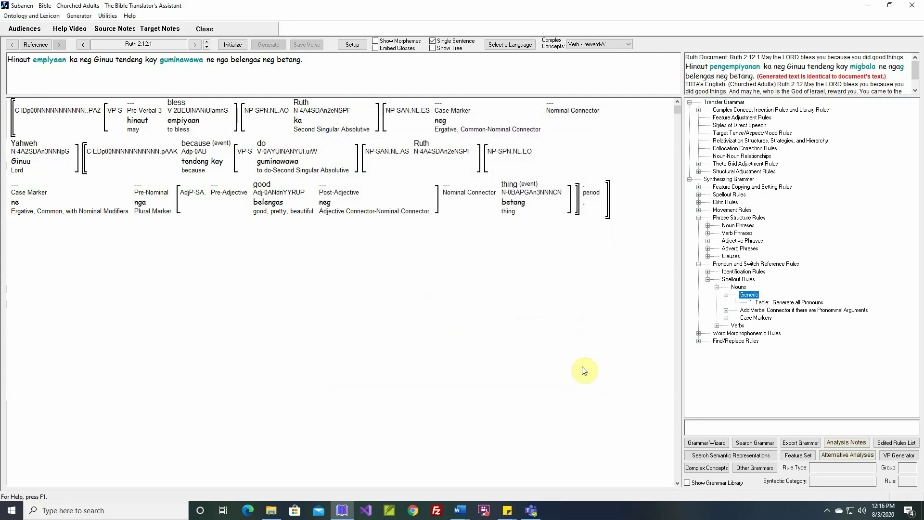
# Review the Ruth document's verse rows in Word and return to The Bible Translator's Assistant.
pyautogui.click(465, 510)
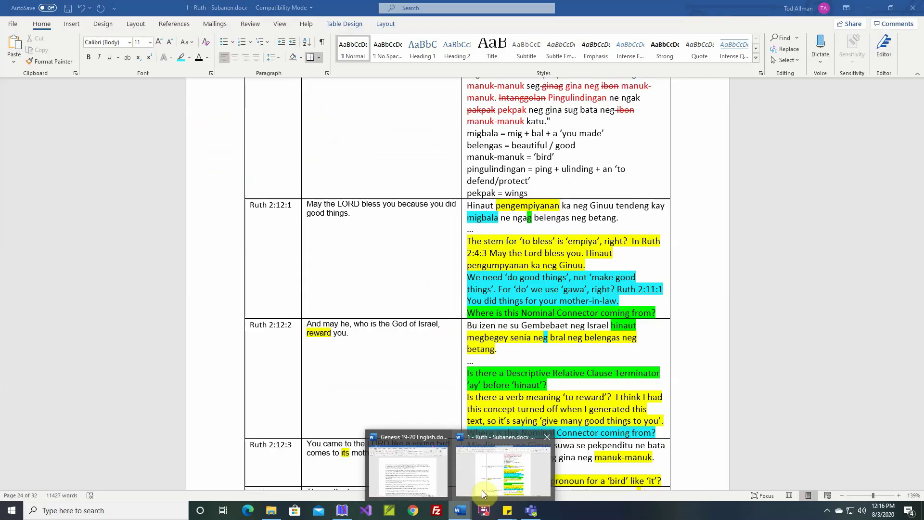
pyautogui.click(544, 473)
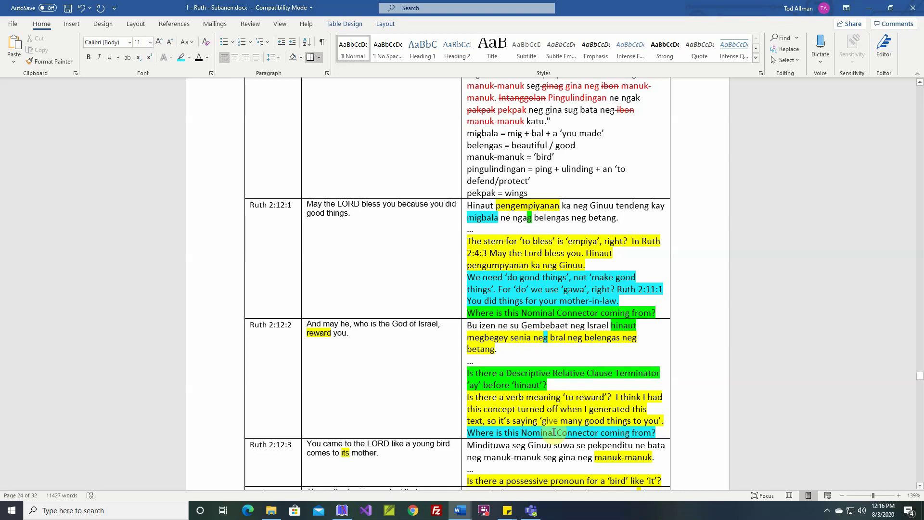
pyautogui.click(342, 510)
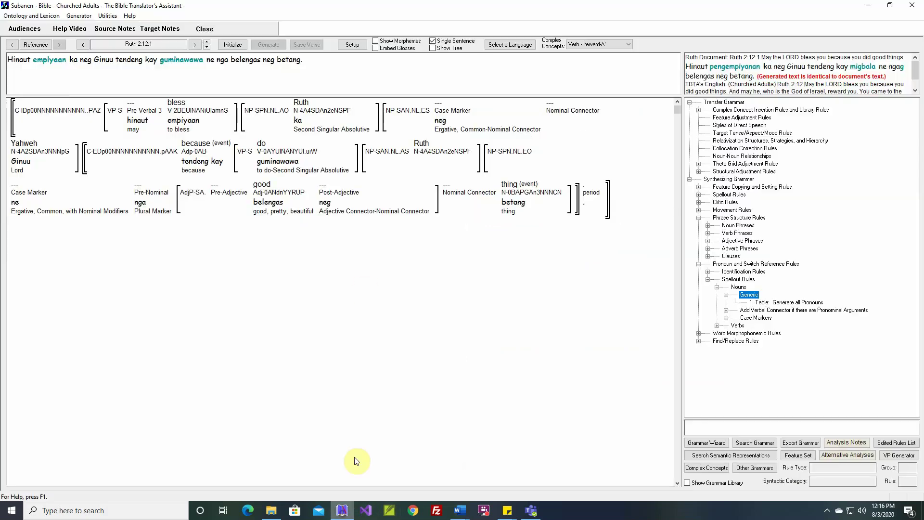
# Reopen the Word document and source database settings, try Archived Source Databases, and restore Current Source Databases.
pyautogui.click(352, 45)
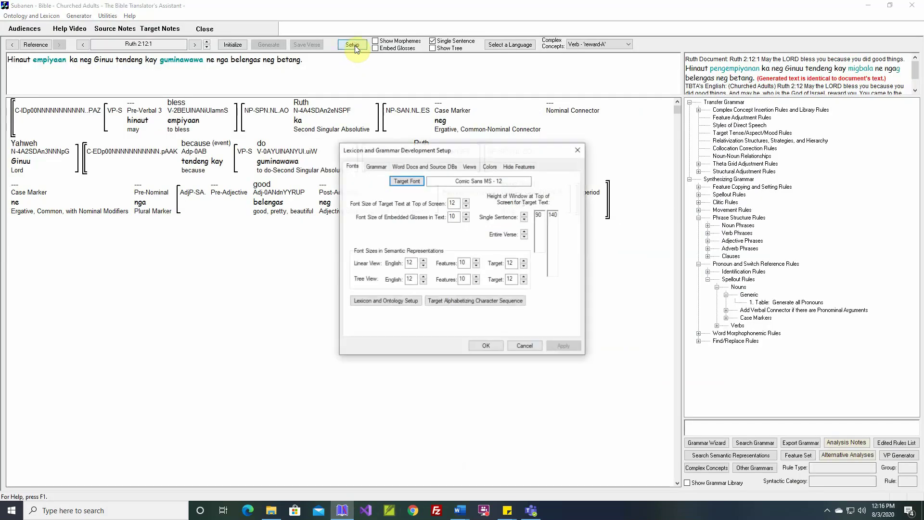
pyautogui.click(417, 167)
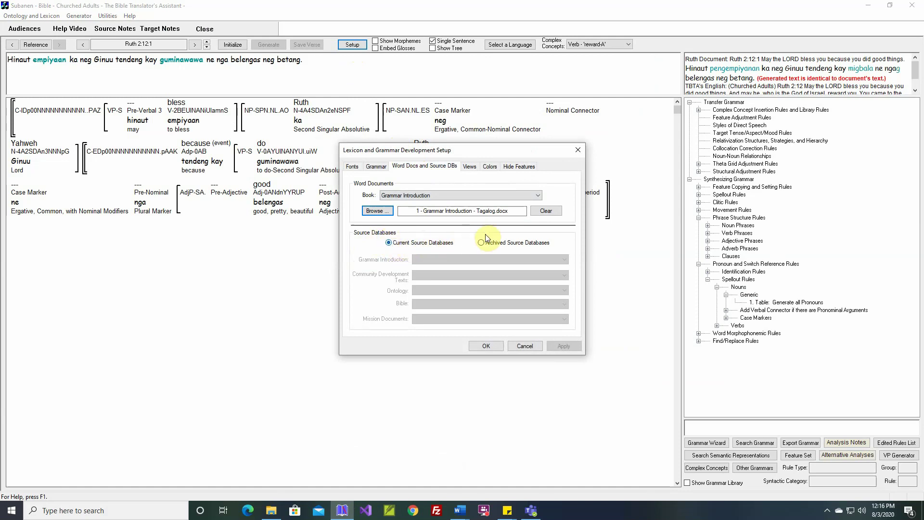
pyautogui.click(524, 242)
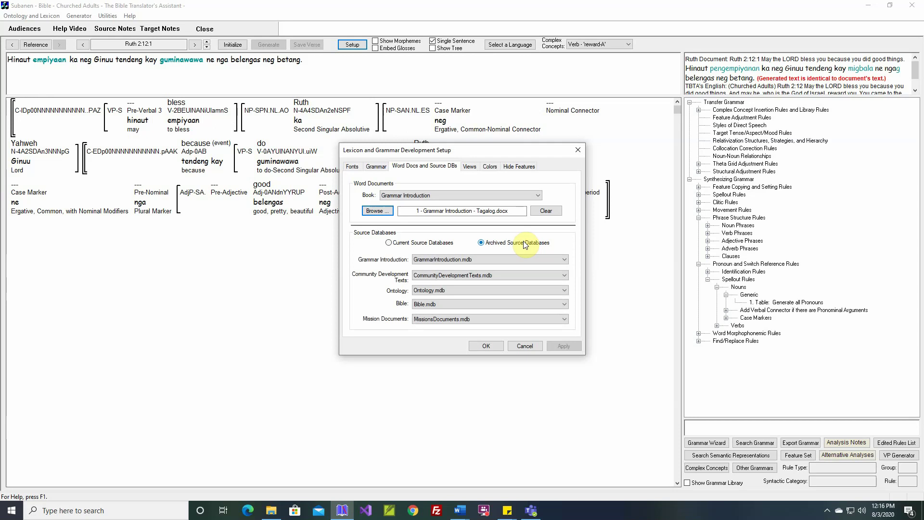
pyautogui.click(426, 243)
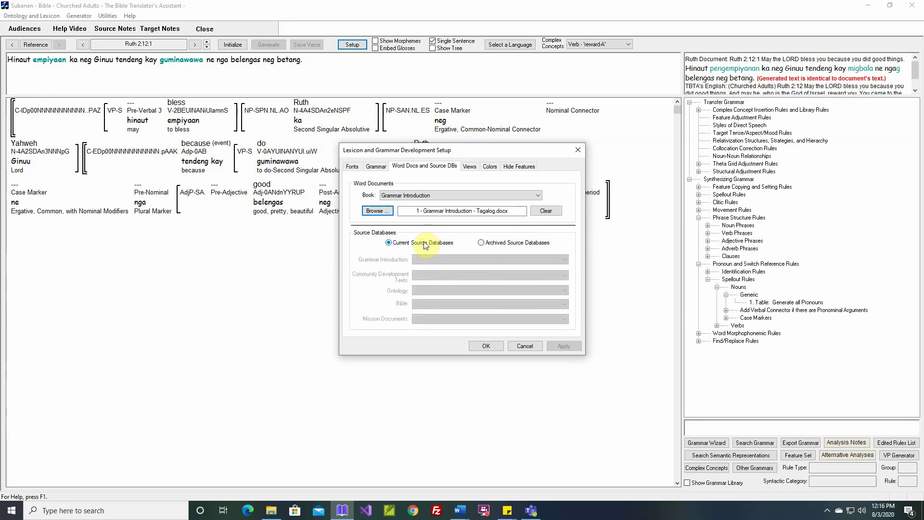